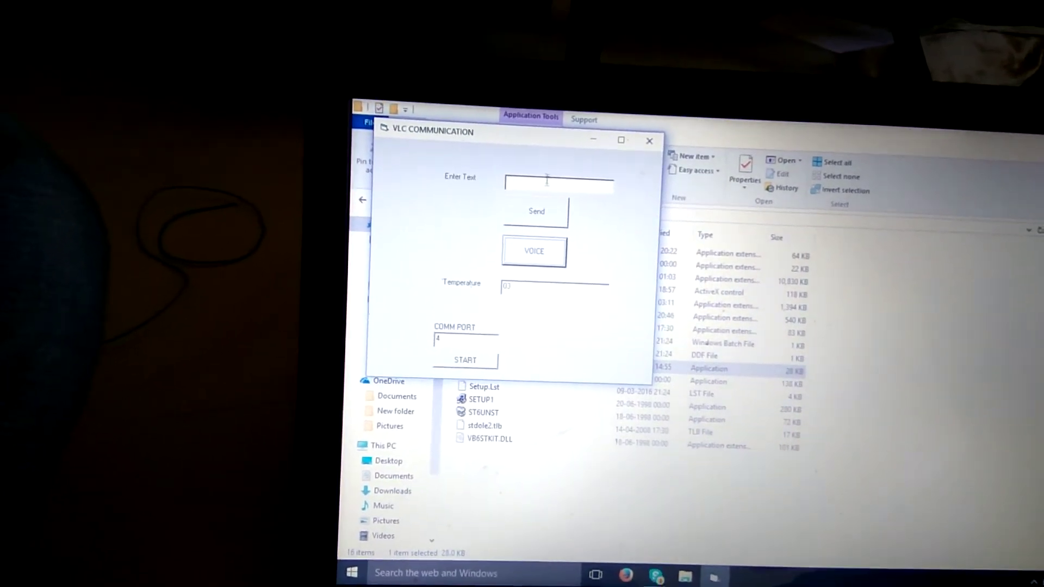
Step: Place the cursor in the Enter Text box to begin typing the message
click(556, 178)
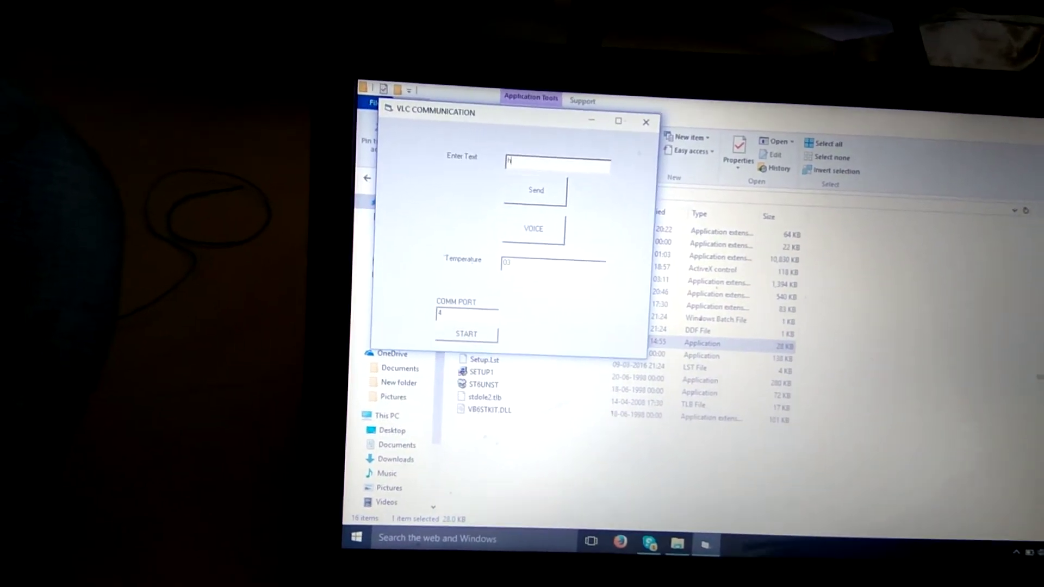
text(h)
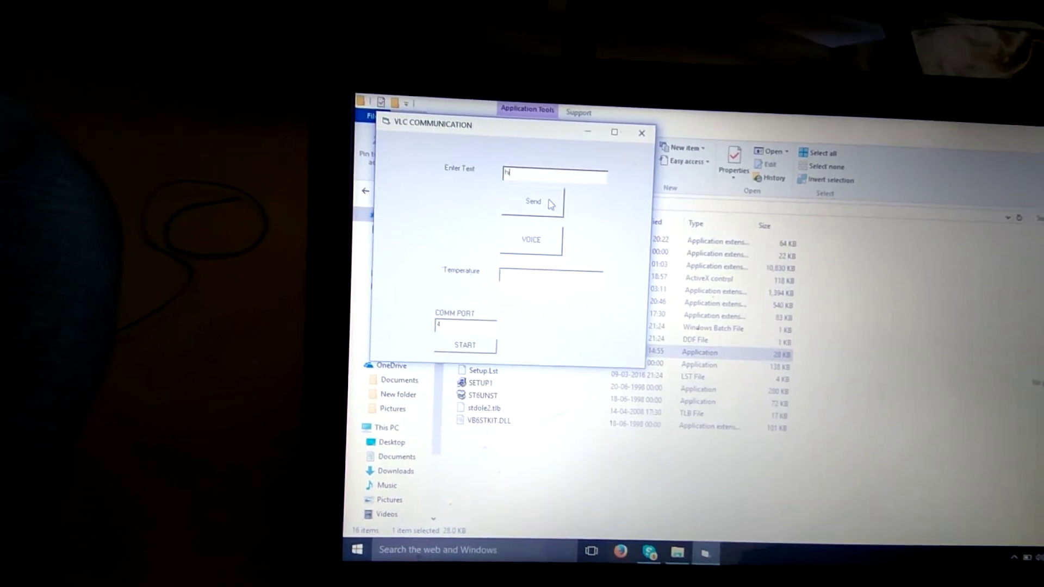